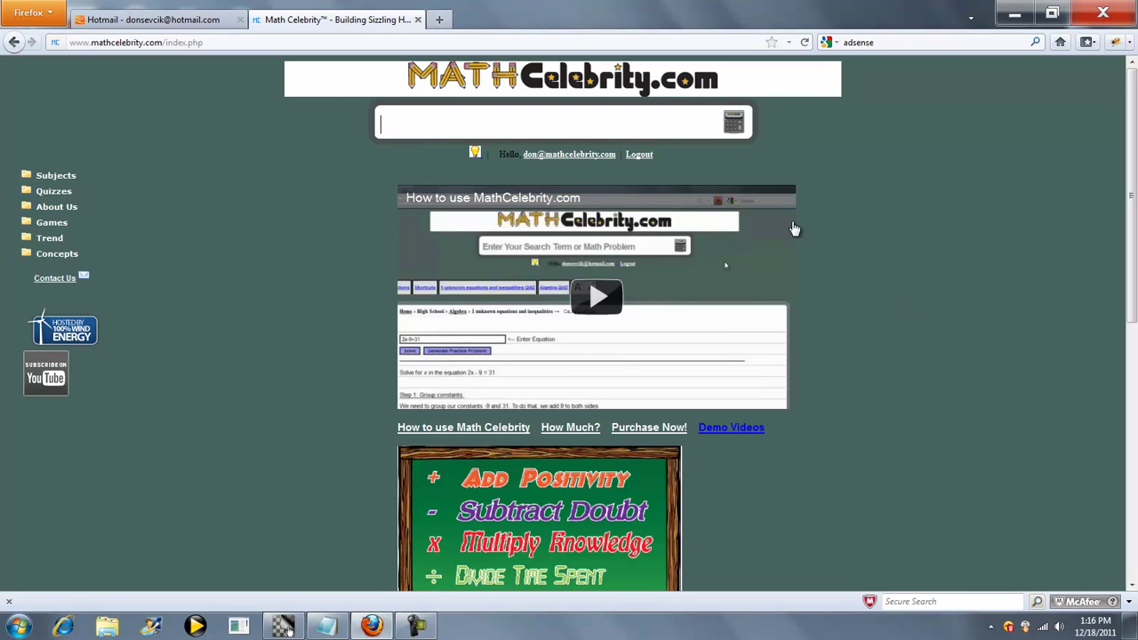
Step: Search for 'cross' and open the cross partition calculator from the suggestions
{"action": "type", "text": "cross"}
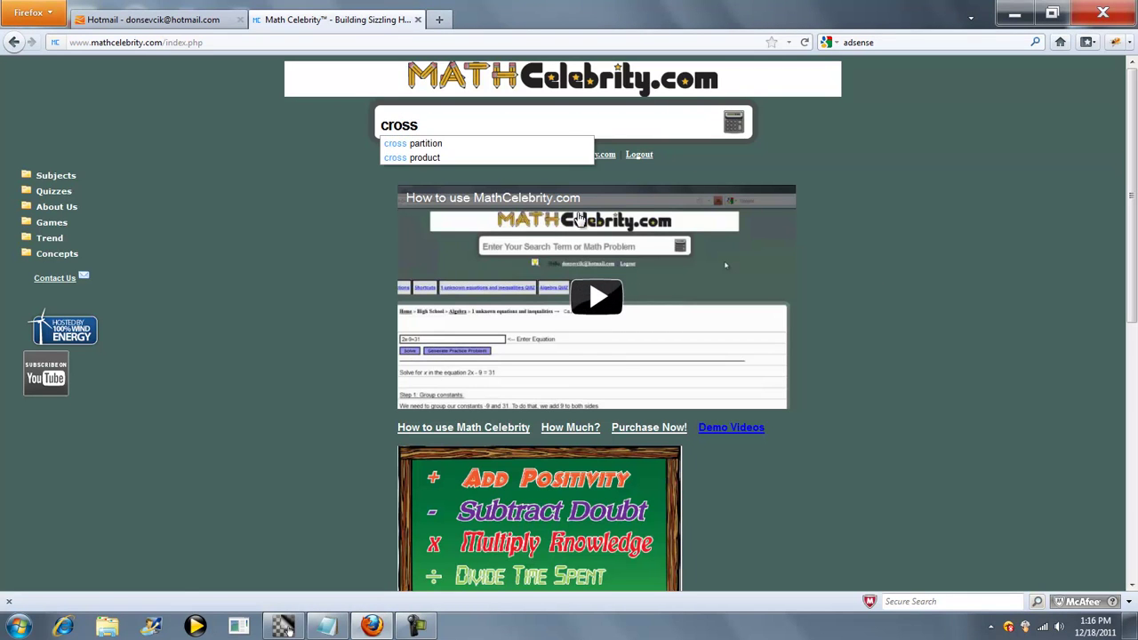
{"action": "left_click", "coordinate": [434, 144]}
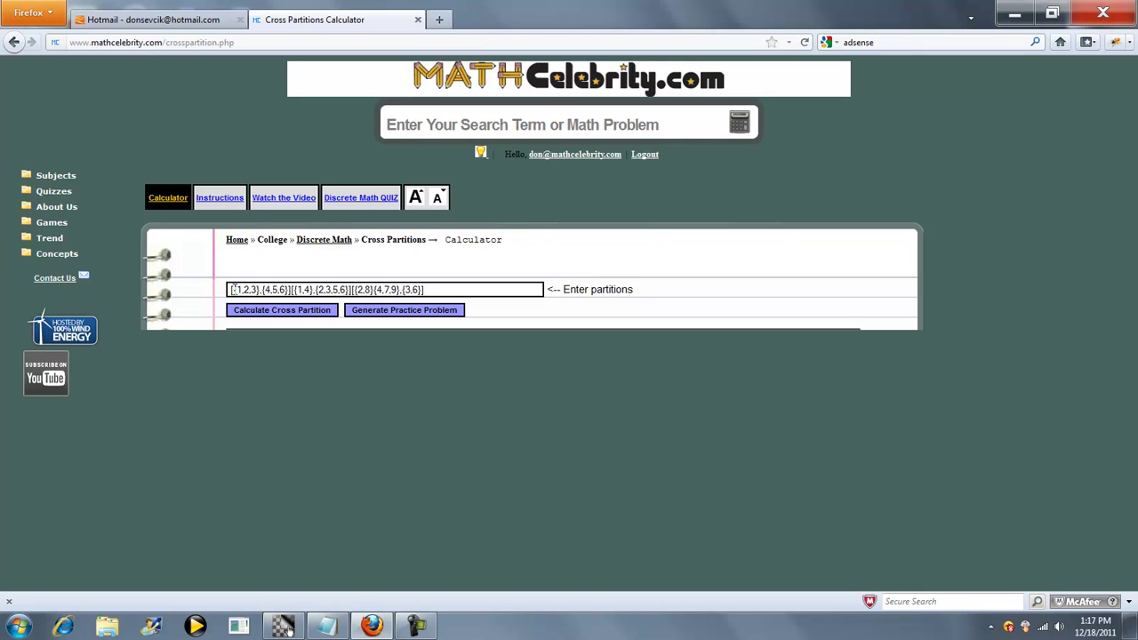
{"action": "left_click_drag", "start_coordinate": [230, 290], "coordinate": [289, 293]}
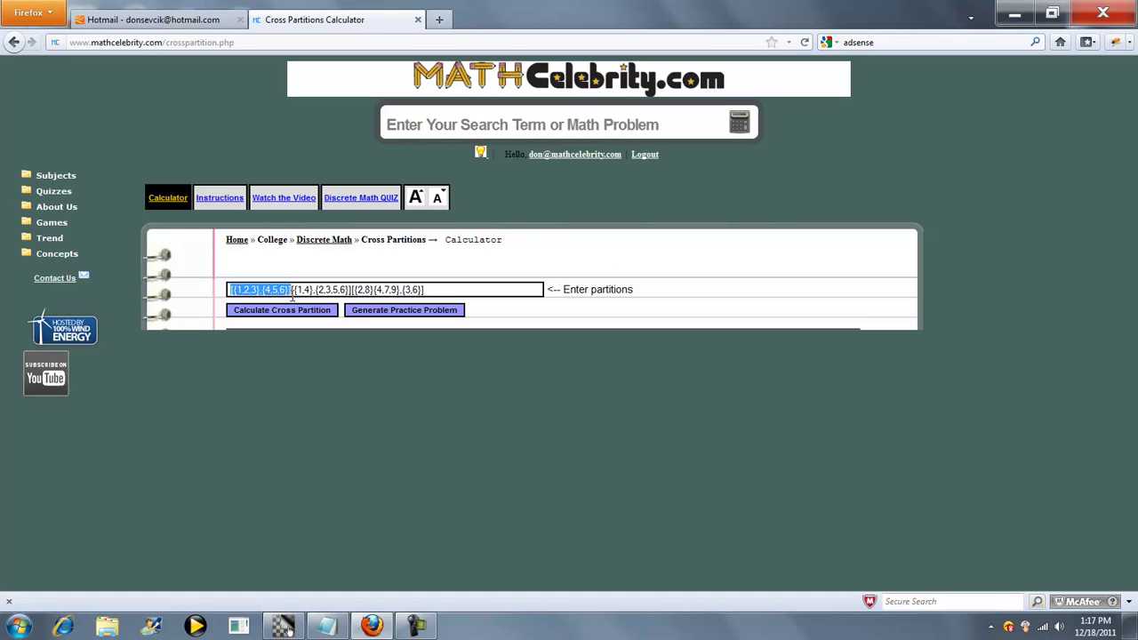
{"action": "left_click", "coordinate": [263, 293]}
{"action": "left_click_drag", "start_coordinate": [233, 291], "coordinate": [258, 293]}
{"action": "left_click", "coordinate": [269, 293]}
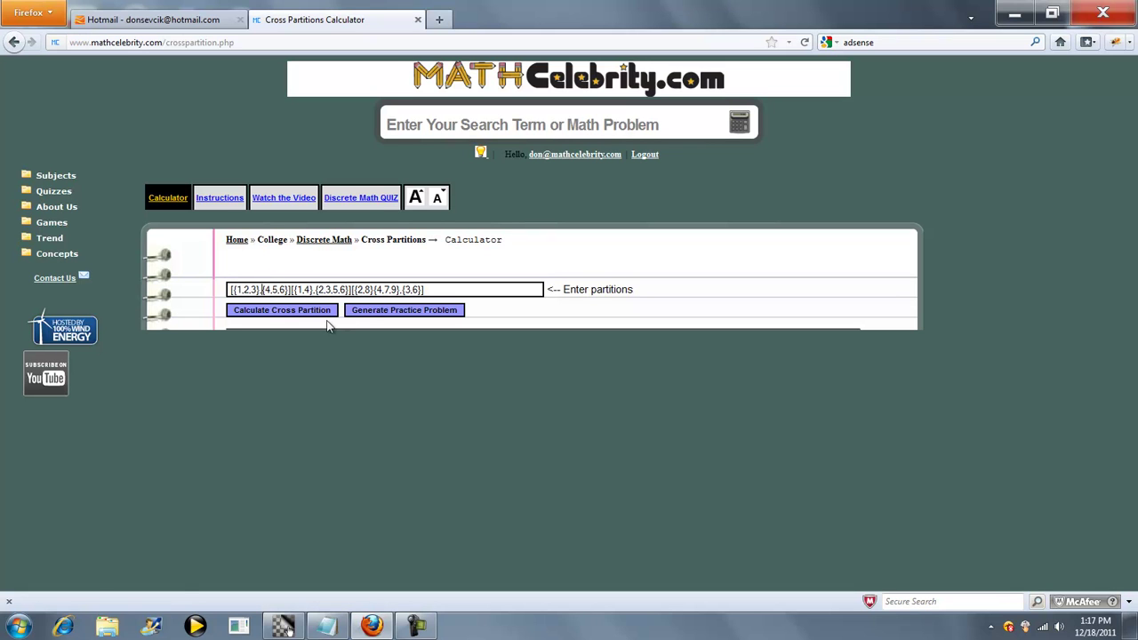
Step: Calculate the cross partitions and enlarge the page text by two sizes
{"action": "left_click", "coordinate": [294, 311]}
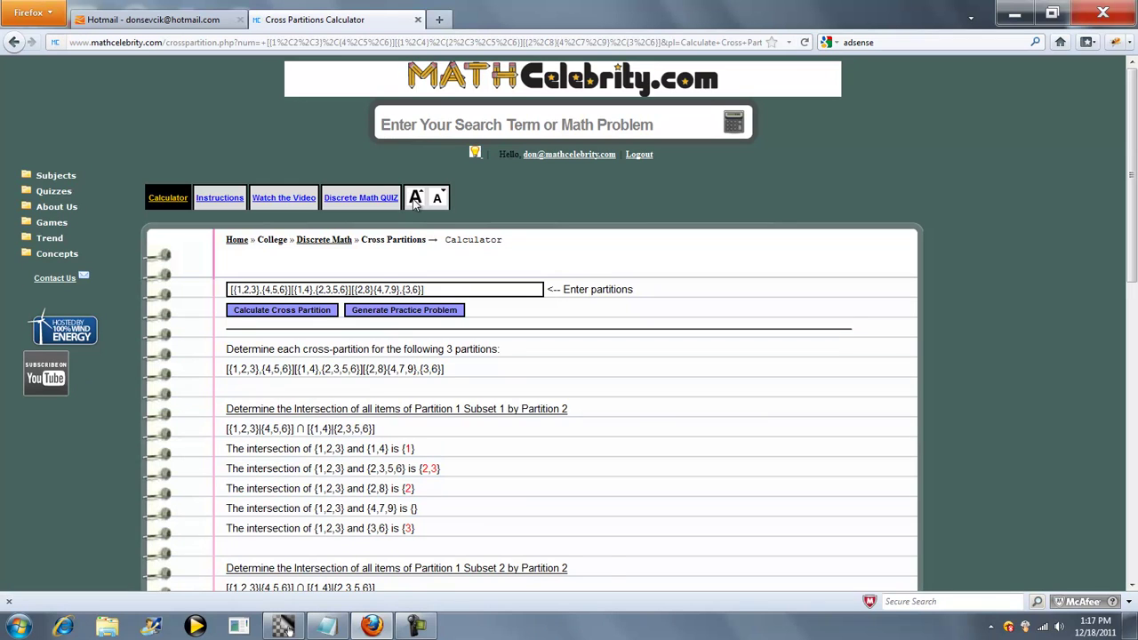
{"action": "left_click", "coordinate": [416, 197]}
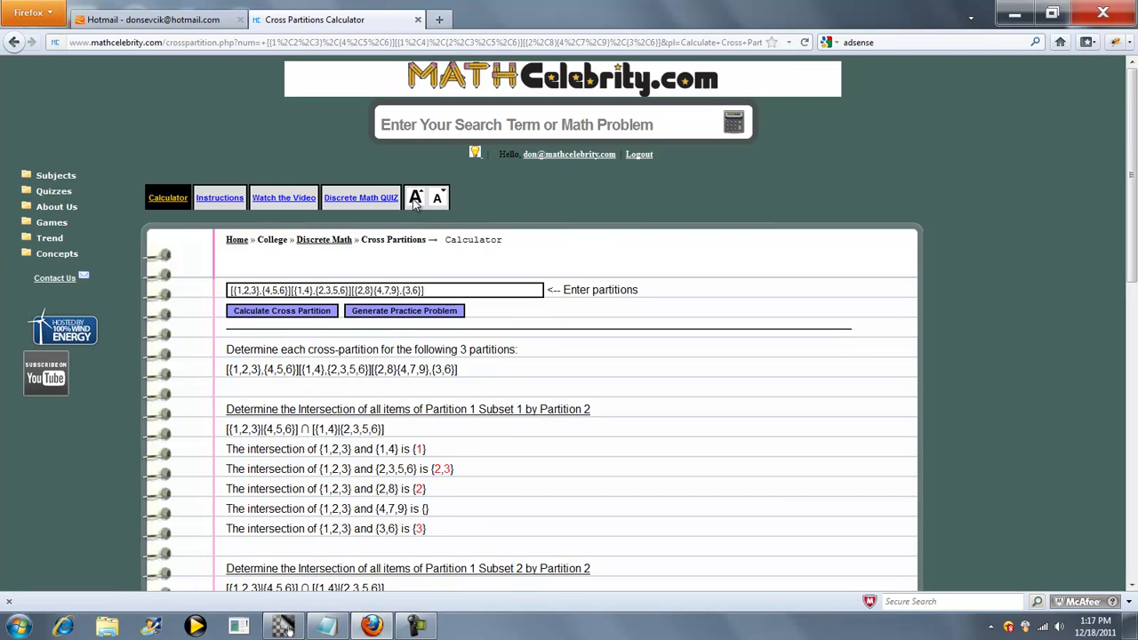
{"action": "left_click", "coordinate": [415, 197]}
Step: Review the pairwise intersection steps down to the final answer {1},{2,3},{2},{3},{4},{5,6},{4},{6},{4},{2},{3,6}
{"action": "scroll", "coordinate": [1128, 242], "scroll_direction": "down", "scroll_amount": 1}
{"action": "scroll", "coordinate": [1128, 242], "scroll_direction": "down", "scroll_amount": 1}
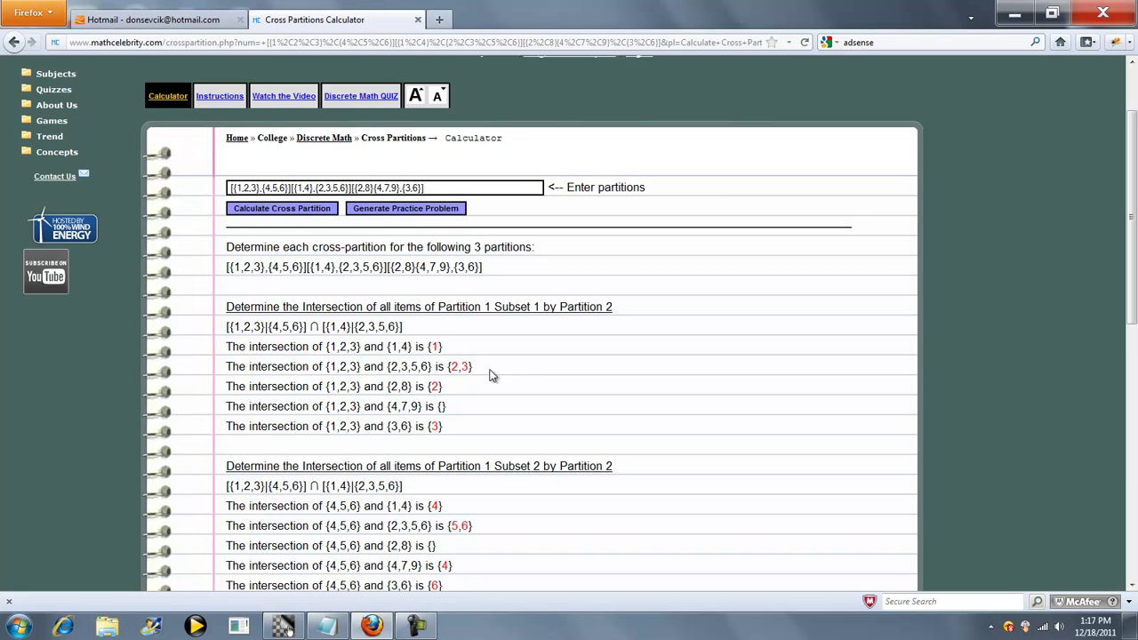
{"action": "left_click_drag", "start_coordinate": [1130, 251], "coordinate": [1129, 323]}
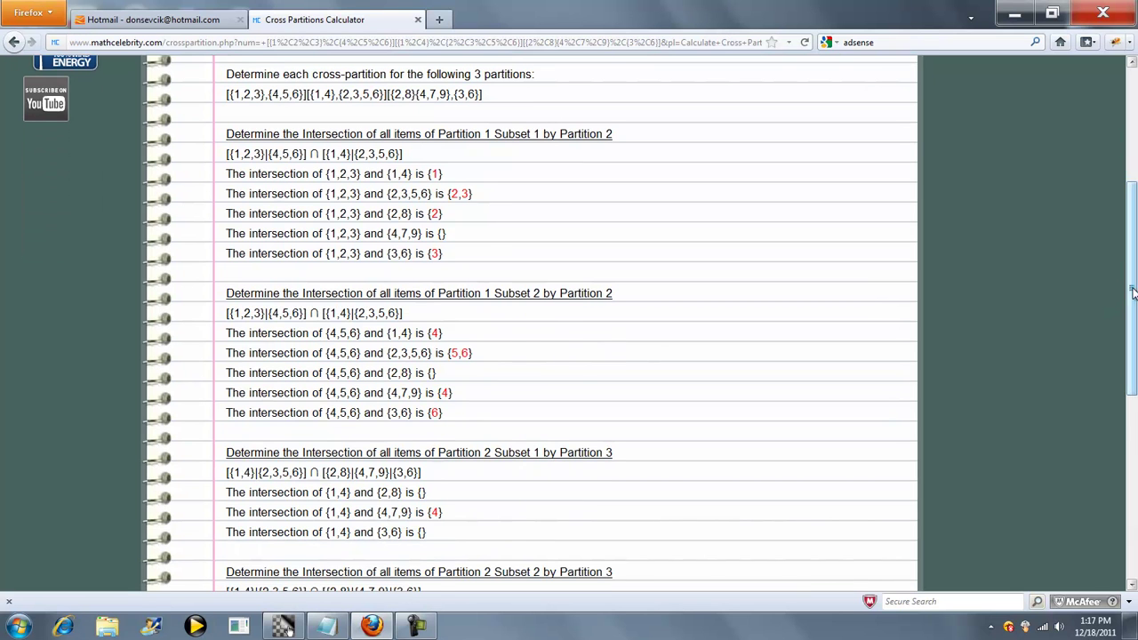
{"action": "scroll", "coordinate": [929, 342], "scroll_direction": "down", "scroll_amount": 3}
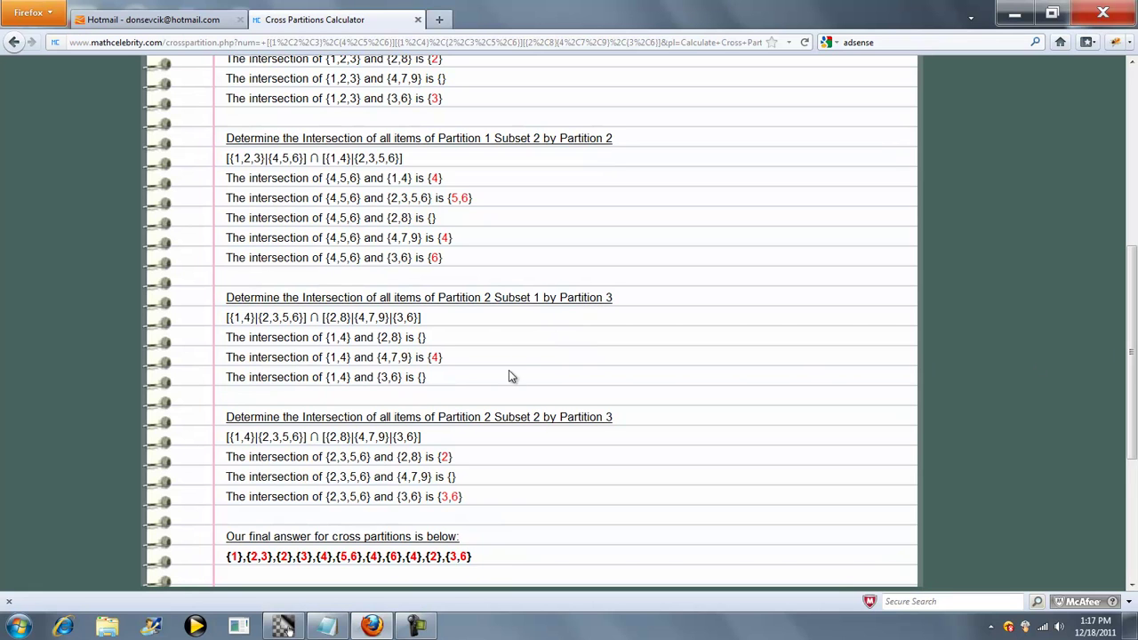
{"action": "scroll", "coordinate": [1134, 304], "scroll_direction": "down", "scroll_amount": 1}
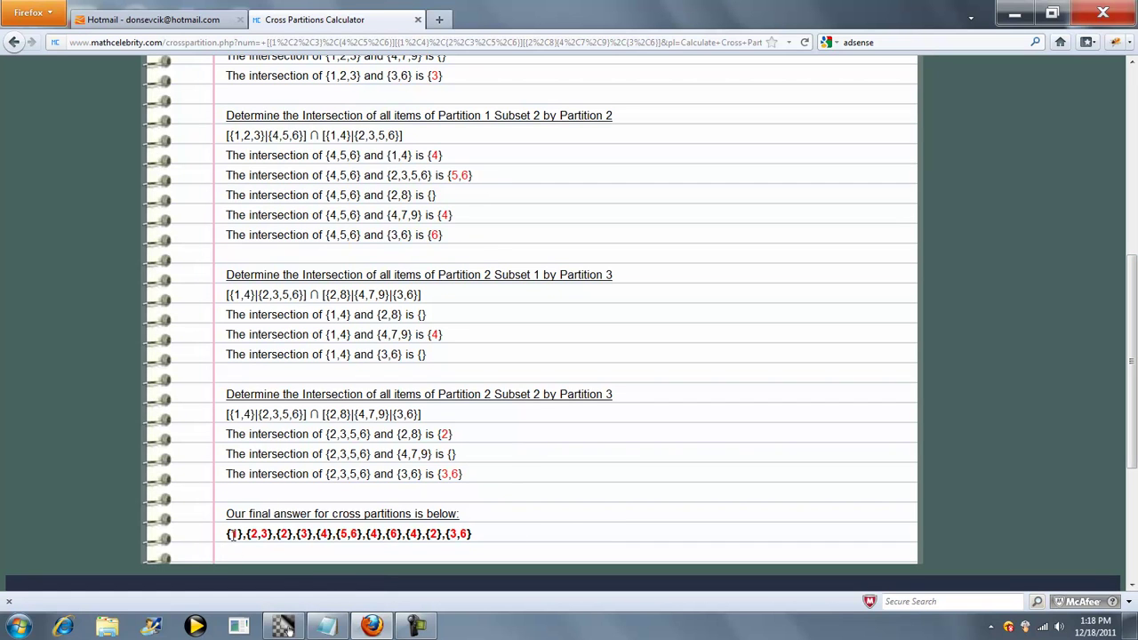
{"action": "left_click_drag", "start_coordinate": [233, 534], "coordinate": [460, 533]}
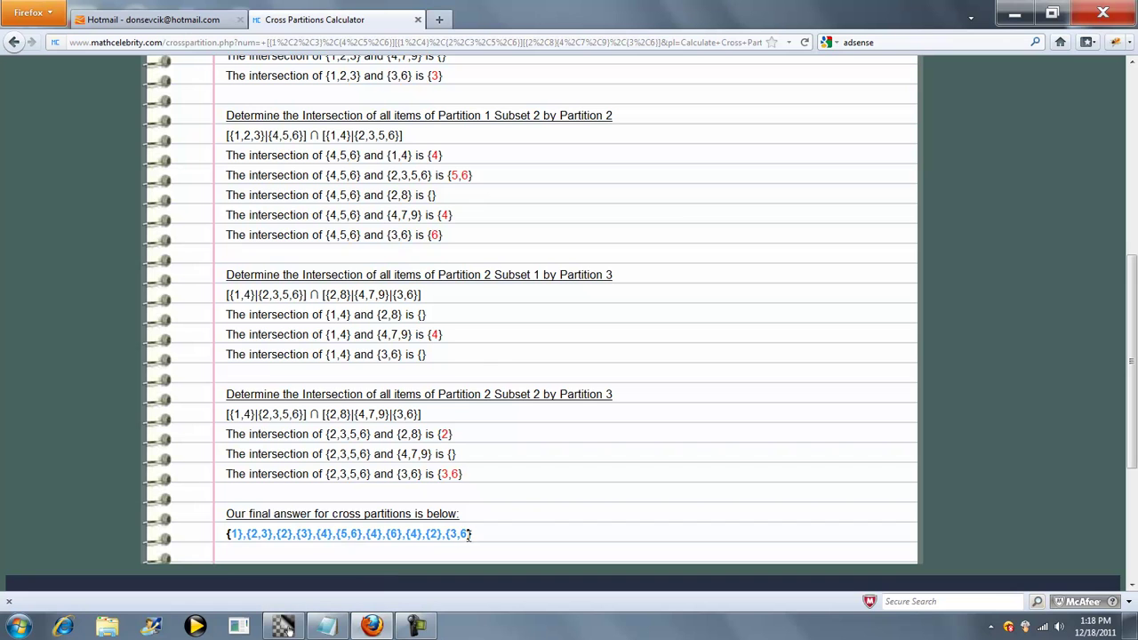
{"action": "left_click", "coordinate": [511, 523]}
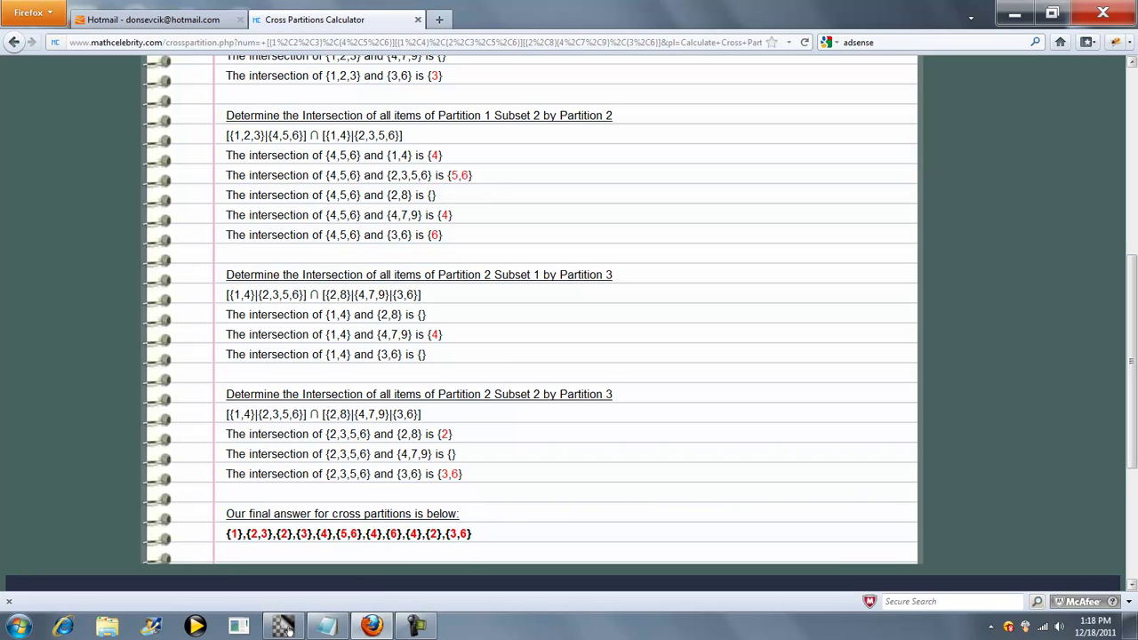
{"action": "scroll", "coordinate": [1132, 477], "scroll_direction": "down", "scroll_amount": 2}
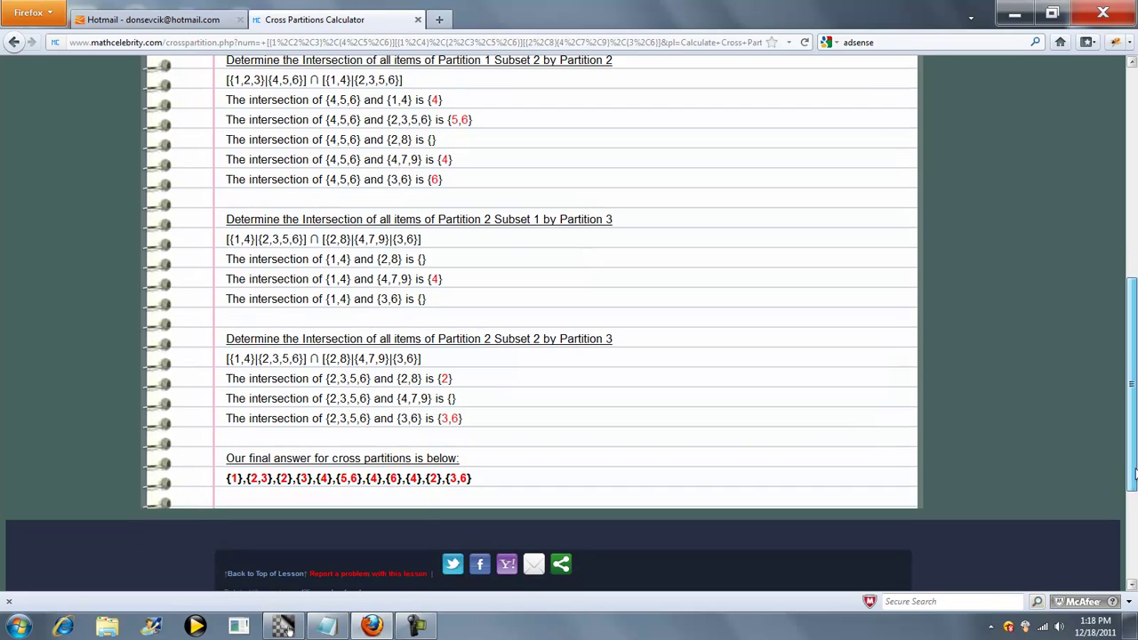
Step: Remove the third partition and edit the input to [{1,2,3,7},{4,5,6,9}][{1,4,5},{2,3,5,6,7}], dismissing the colour-scheme prompt
{"action": "left_click_drag", "start_coordinate": [1132, 477], "coordinate": [1132, 257]}
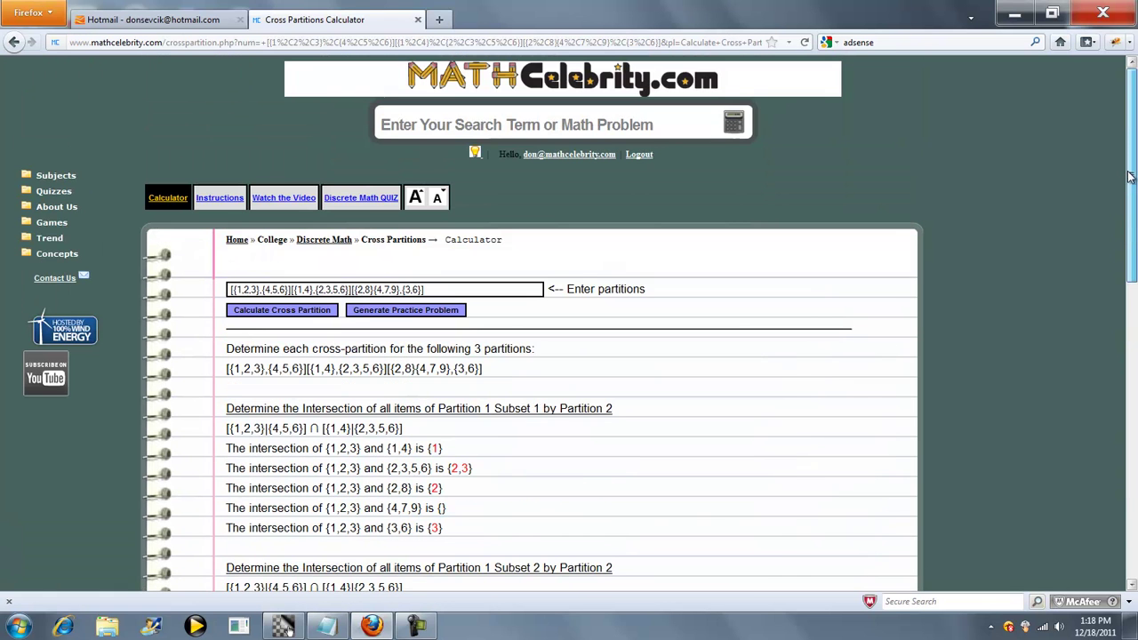
{"action": "left_click_drag", "start_coordinate": [353, 290], "coordinate": [464, 292]}
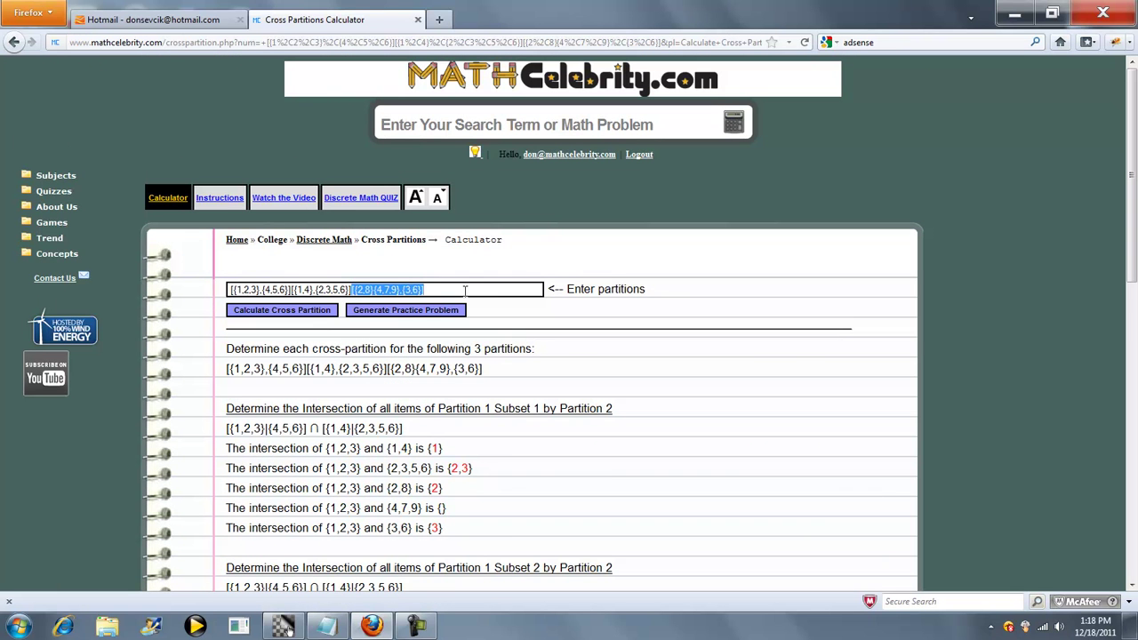
{"action": "key", "text": "BackSpace"}
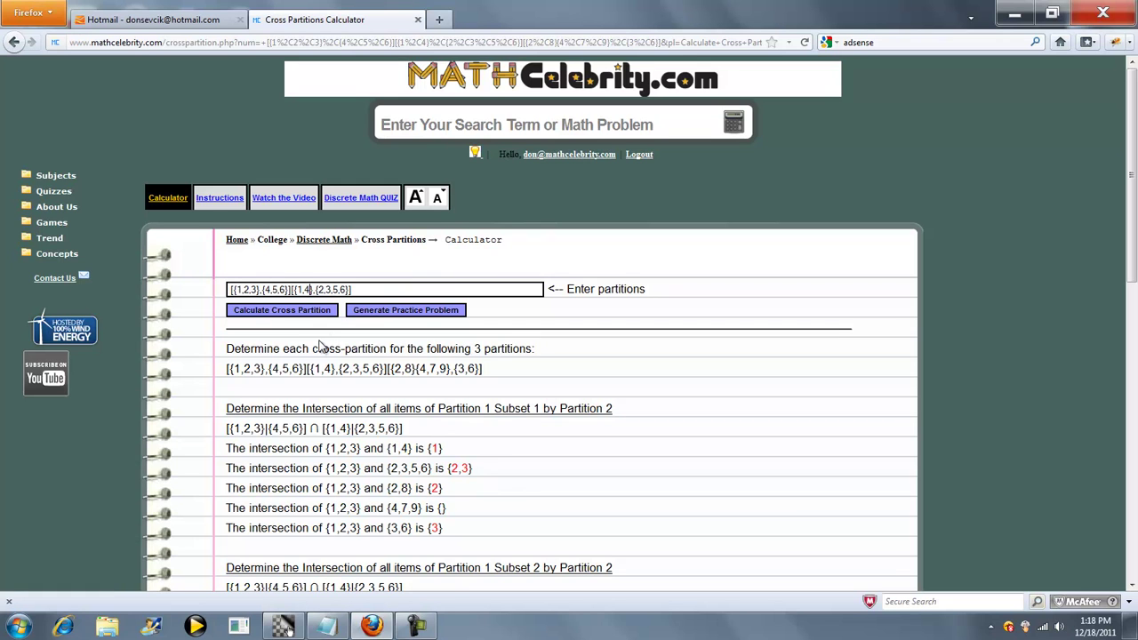
{"action": "type", "text": ",5"}
{"action": "left_click", "coordinate": [286, 290]}
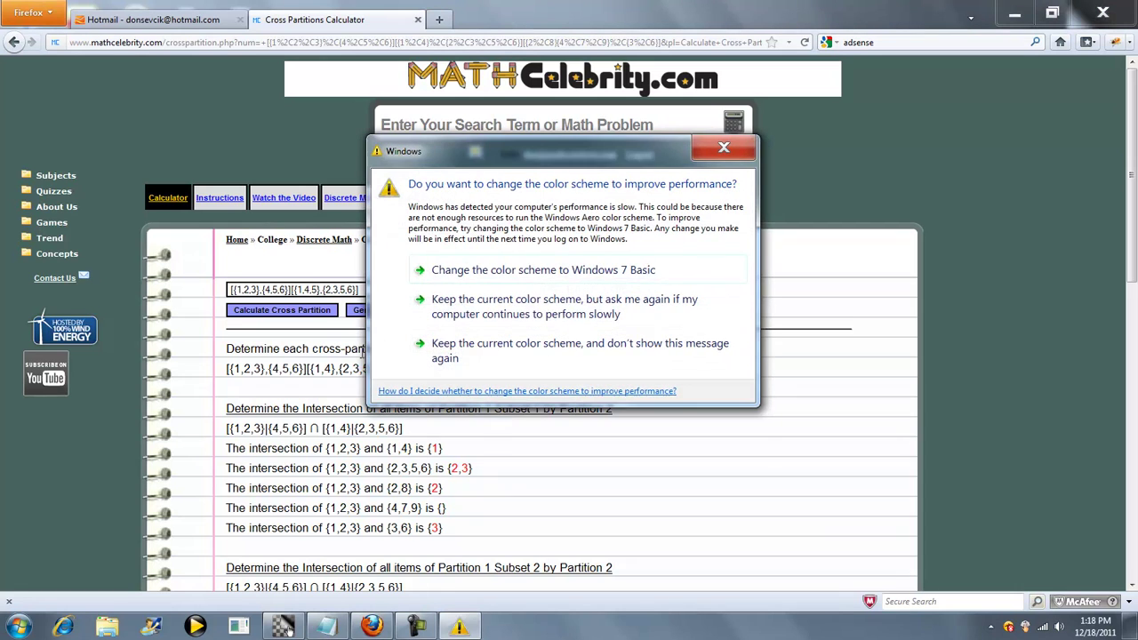
{"action": "left_click", "coordinate": [451, 347]}
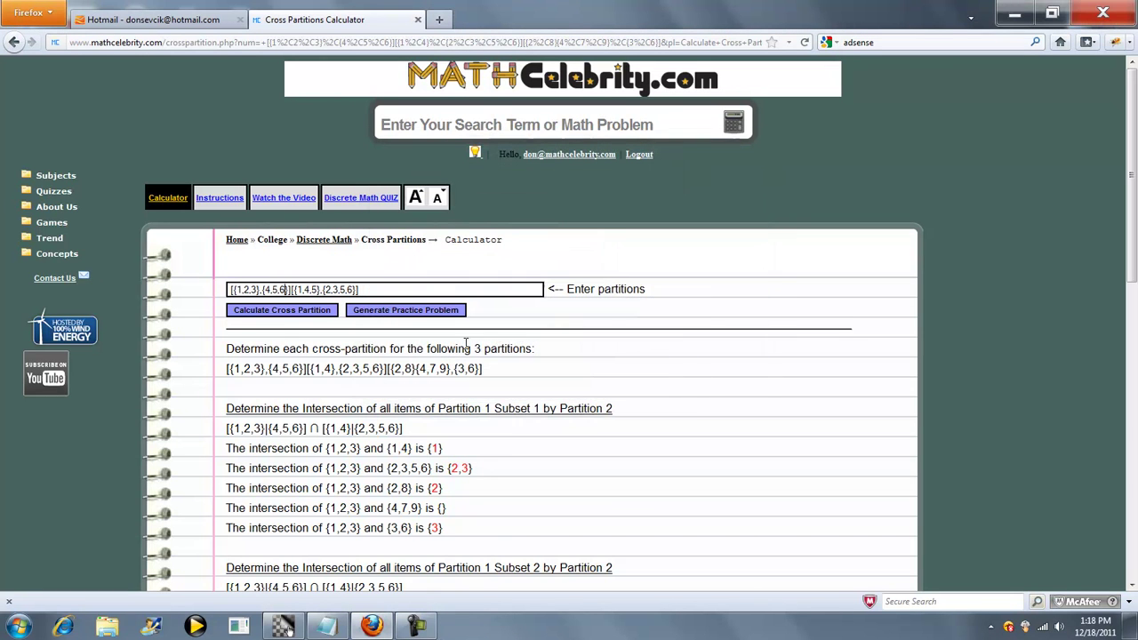
{"action": "type", "text": ",9"}
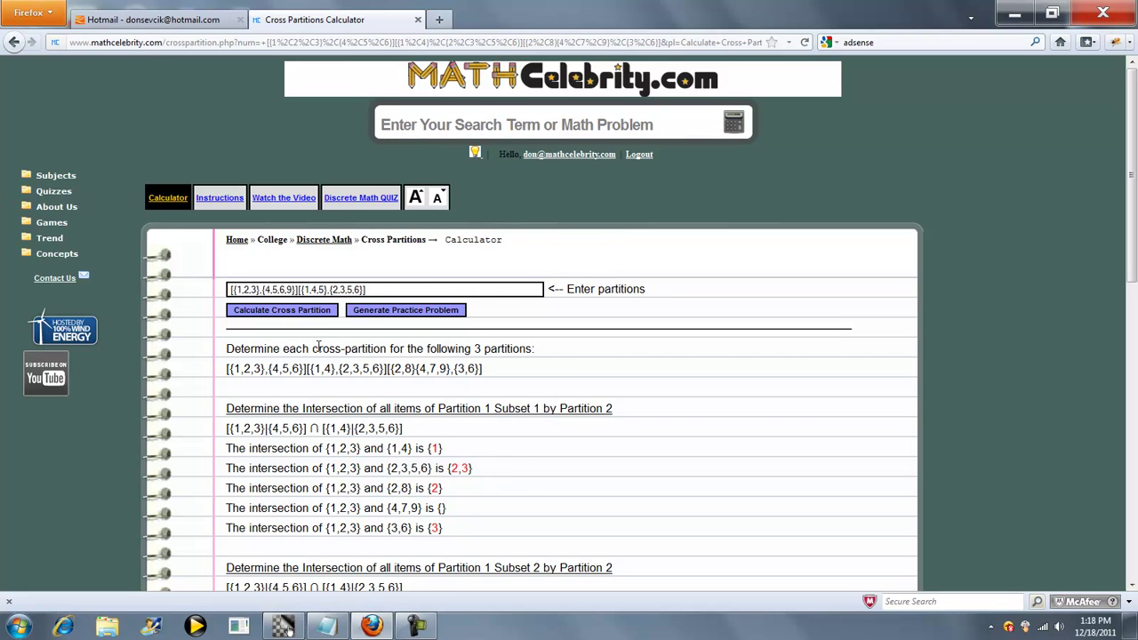
{"action": "type", "text": ",7"}
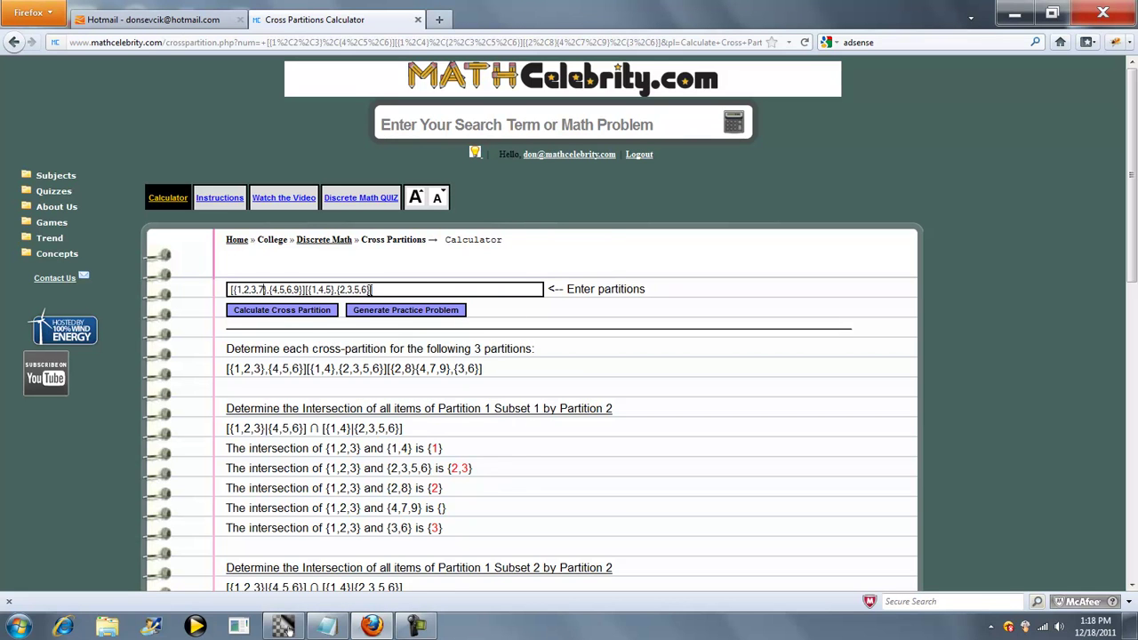
{"action": "type", "text": ",7"}
Step: Recalculate the two-partition cross partitions and review the intersections {1},{2,3,7},{4,5},{5,6}
{"action": "left_click", "coordinate": [291, 315]}
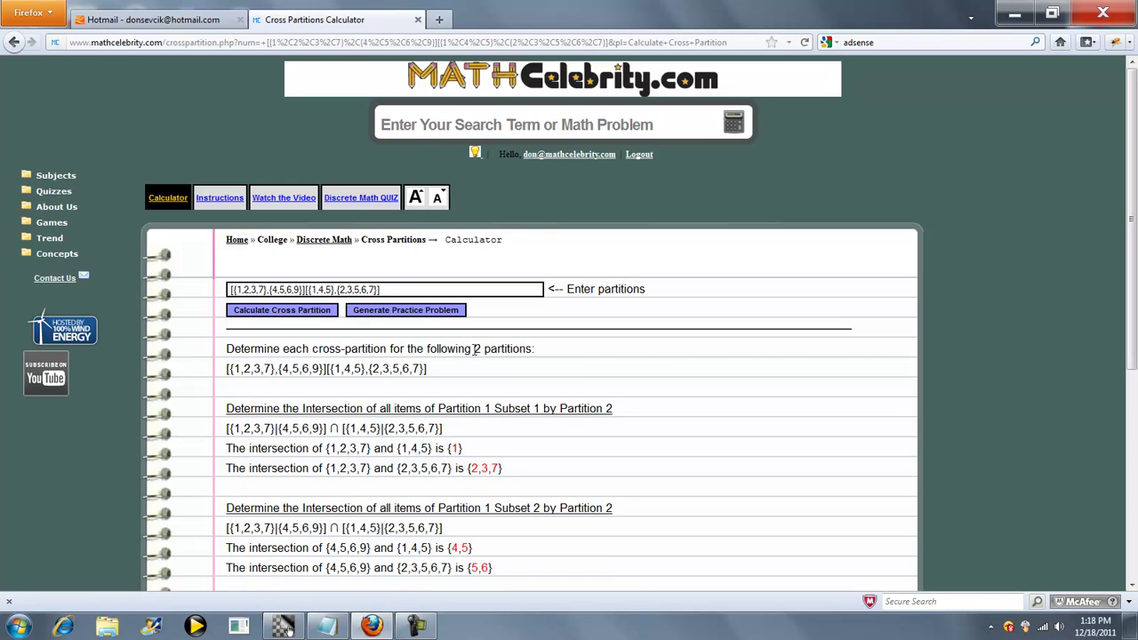
{"action": "scroll", "coordinate": [1128, 332], "scroll_direction": "down", "scroll_amount": 2}
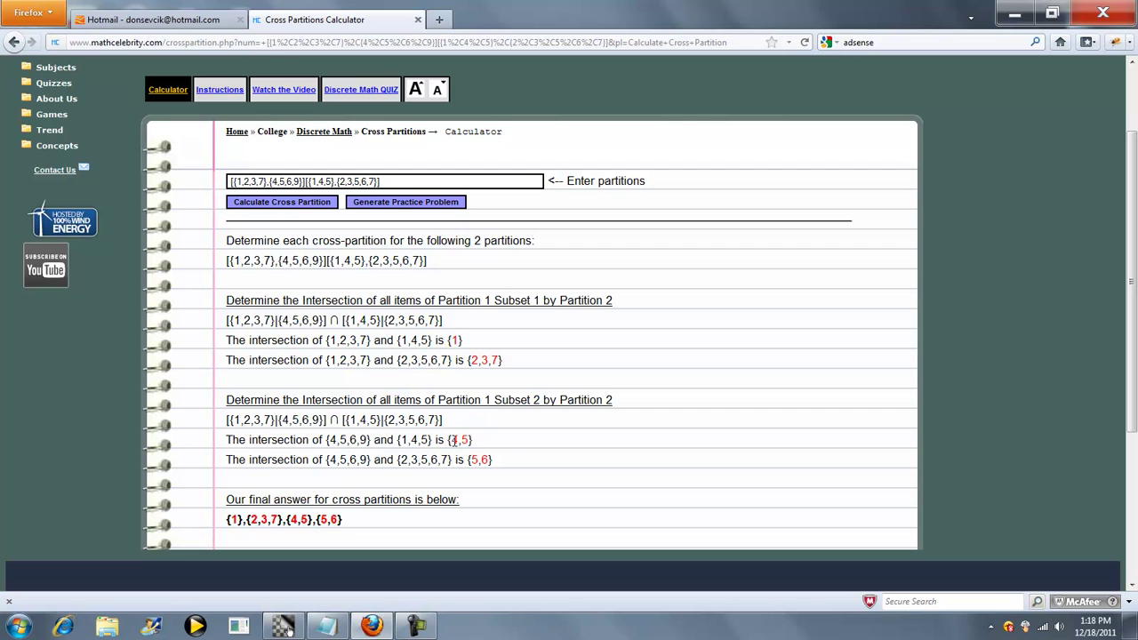
{"action": "left_click_drag", "start_coordinate": [453, 440], "coordinate": [474, 440]}
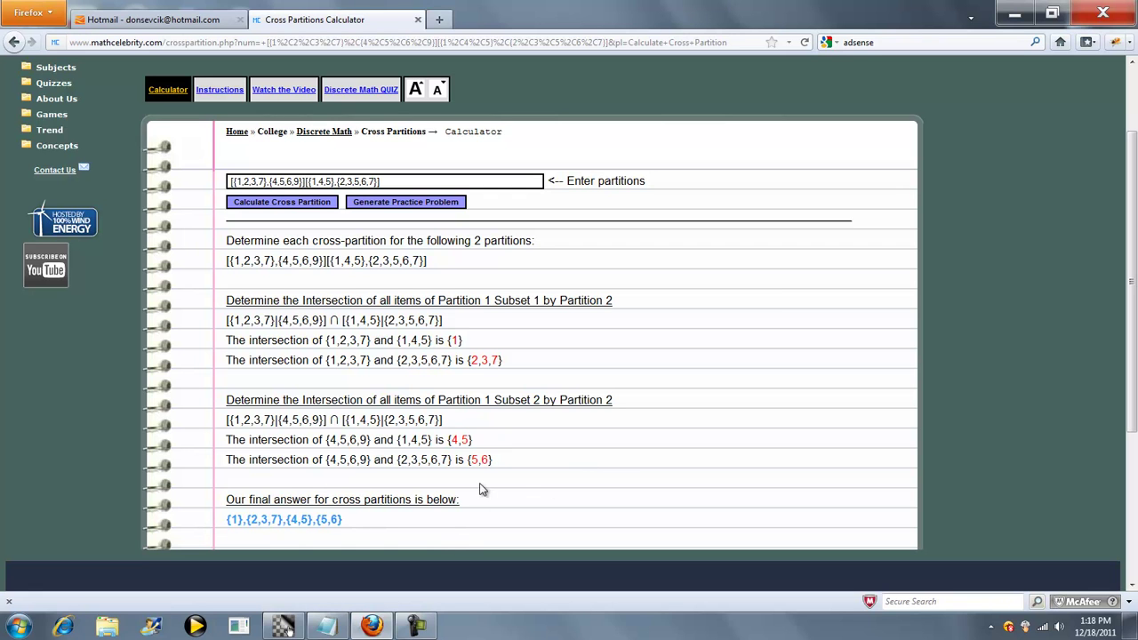
{"action": "scroll", "coordinate": [667, 424], "scroll_direction": "up", "scroll_amount": 2}
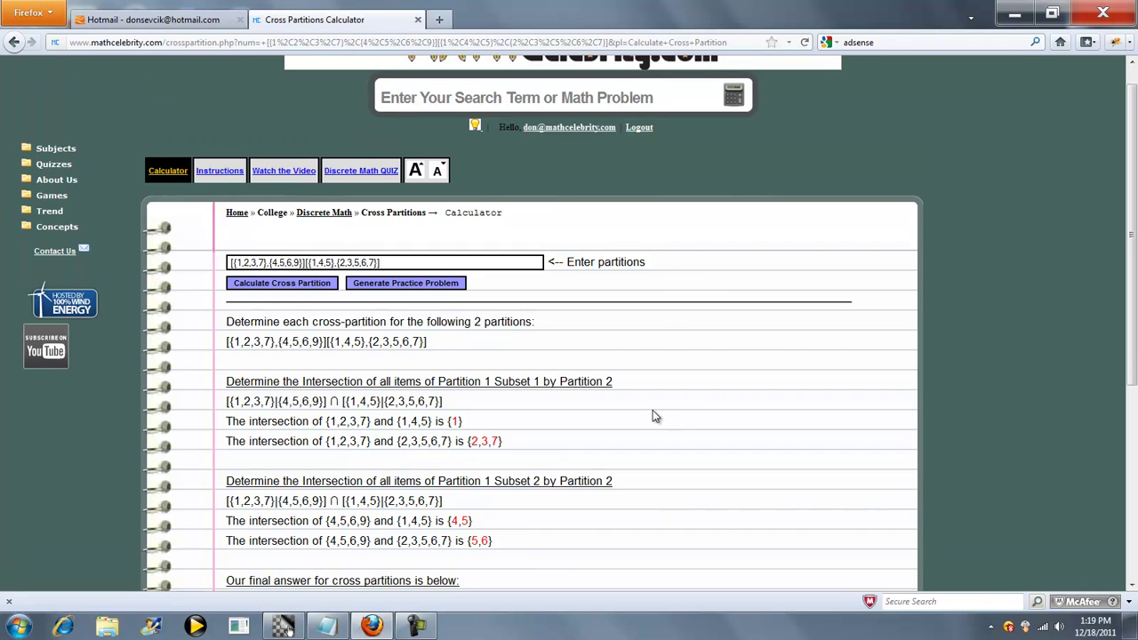
Step: Generate practice problems twice until a three-partition problem starting [{3,11,4},{10,14}] loads
{"action": "left_click", "coordinate": [403, 286]}
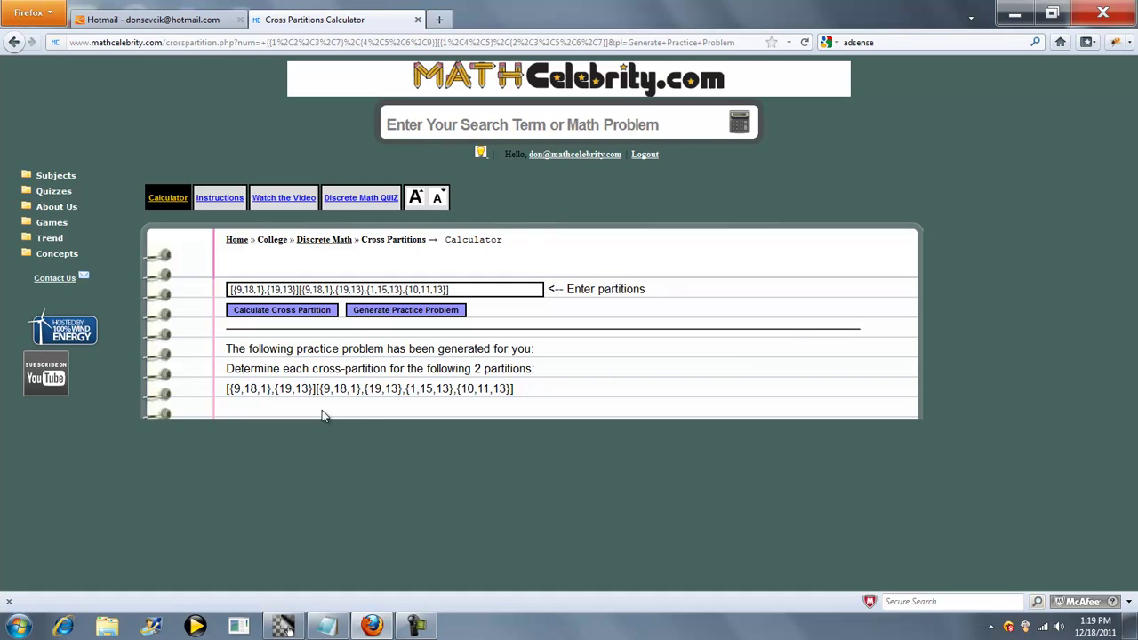
{"action": "left_click_drag", "start_coordinate": [228, 389], "coordinate": [492, 391]}
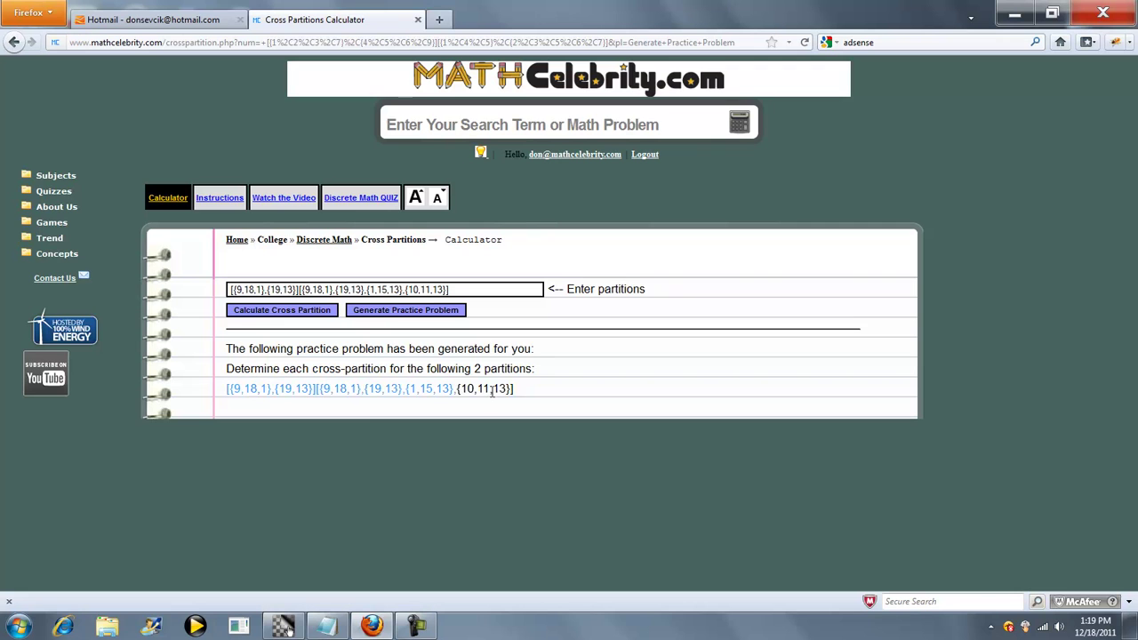
{"action": "left_click", "coordinate": [544, 388]}
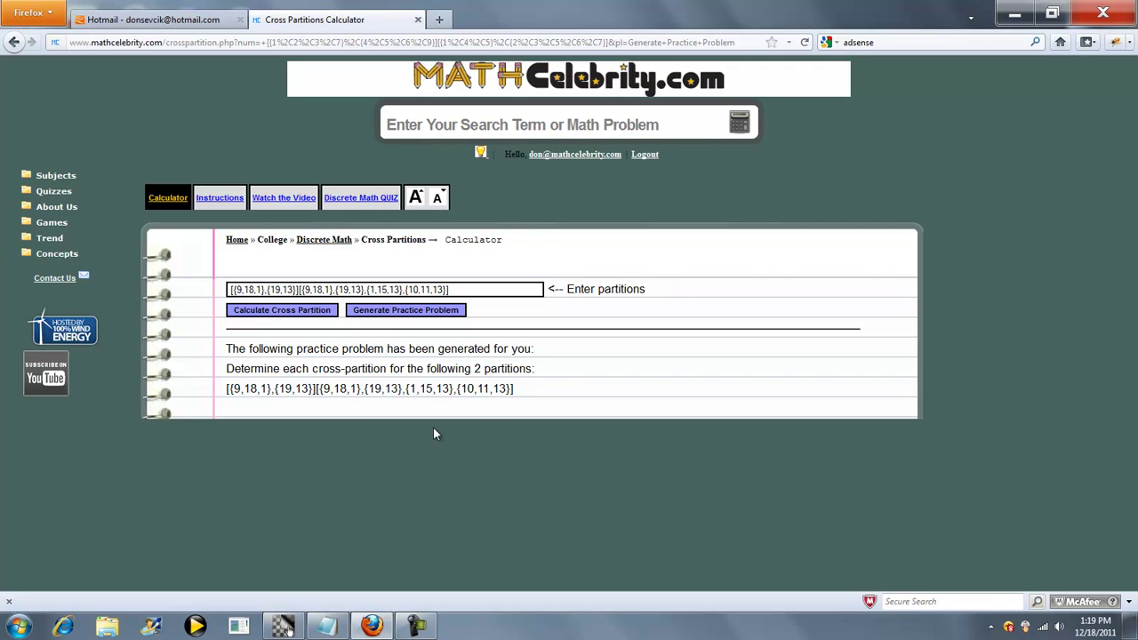
{"action": "left_click", "coordinate": [405, 311]}
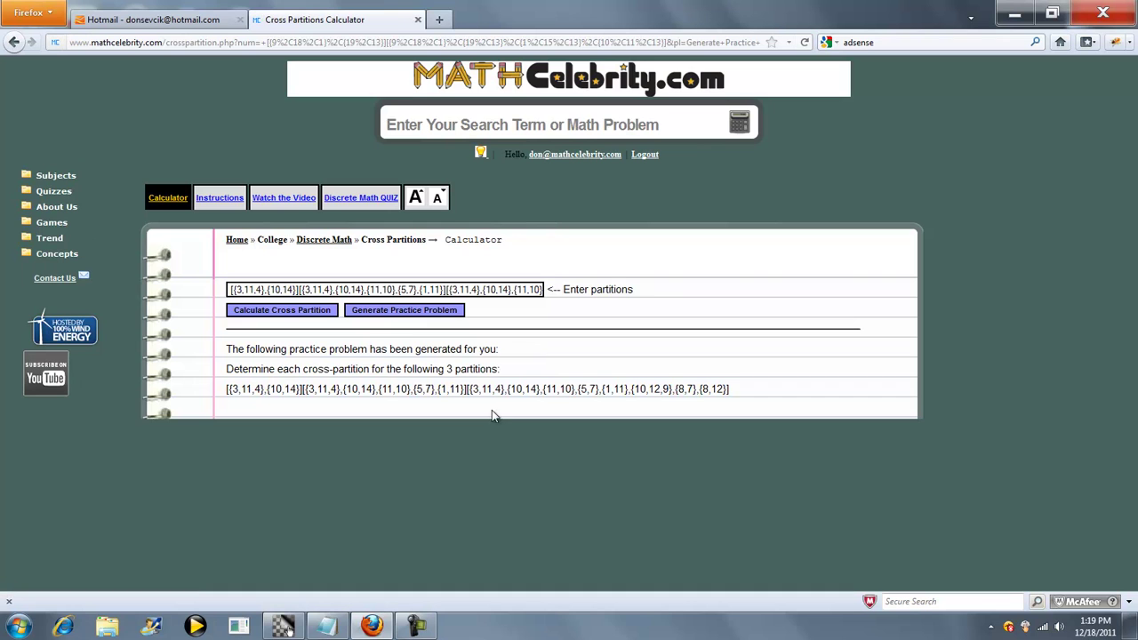
{"action": "left_click_drag", "start_coordinate": [680, 401], "coordinate": [228, 391]}
{"action": "left_click", "coordinate": [603, 389]}
Step: Calculate the practice problem's cross partitions in larger text and scroll through every intersection to the final answer
{"action": "left_click", "coordinate": [261, 317]}
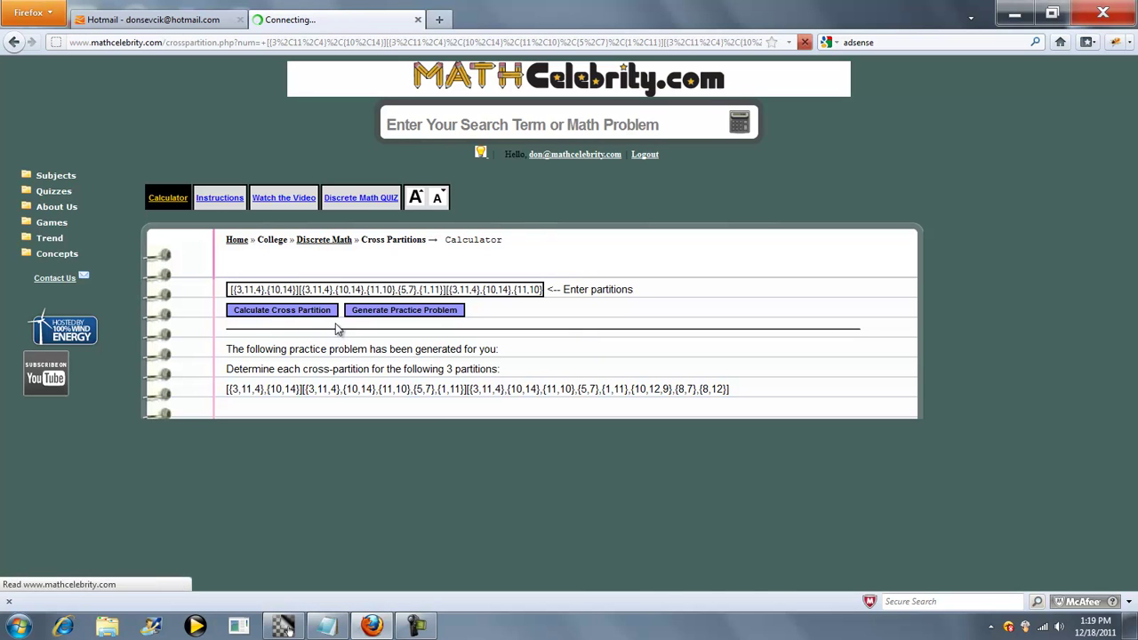
{"action": "left_click", "coordinate": [418, 198]}
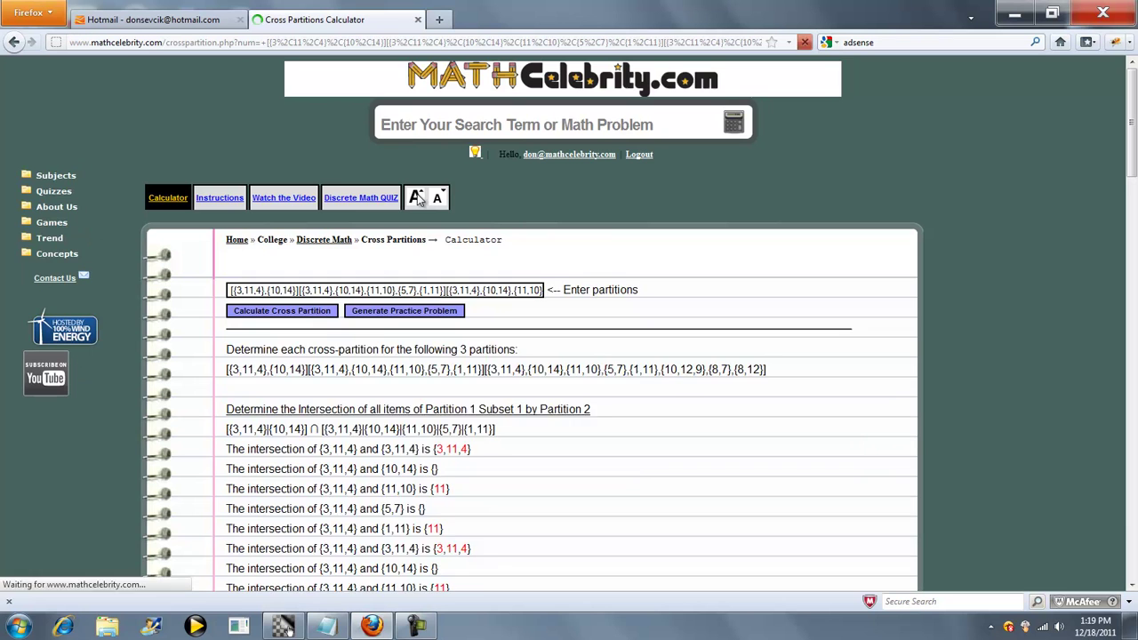
{"action": "left_click_drag", "start_coordinate": [1134, 160], "coordinate": [1111, 338]}
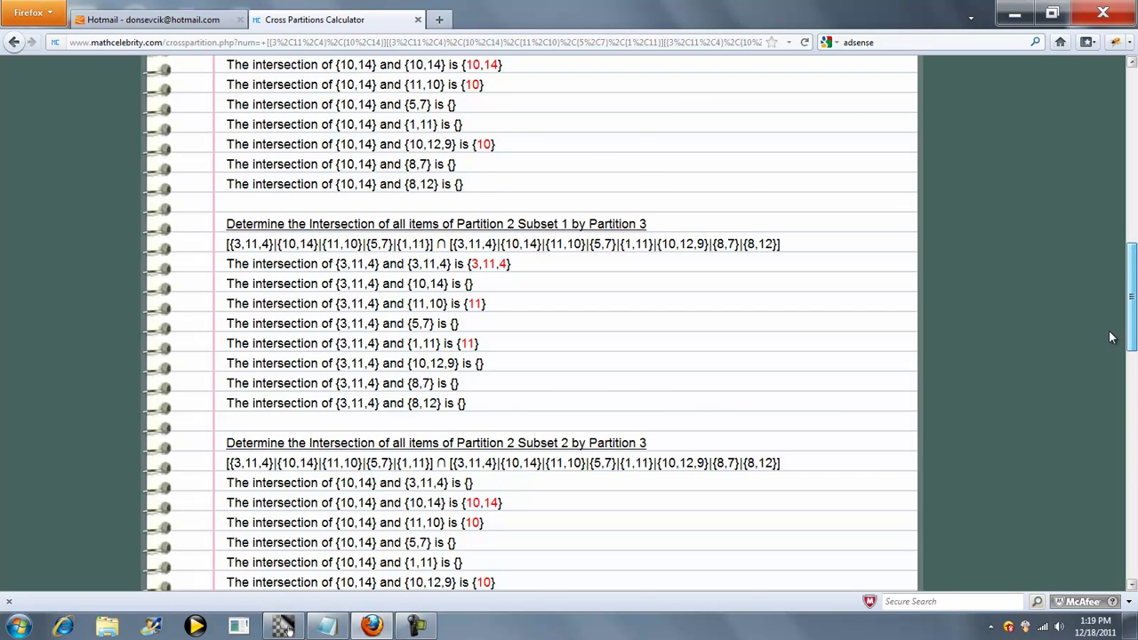
{"action": "left_click_drag", "start_coordinate": [1111, 338], "coordinate": [227, 510]}
{"action": "left_click", "coordinate": [531, 496]}
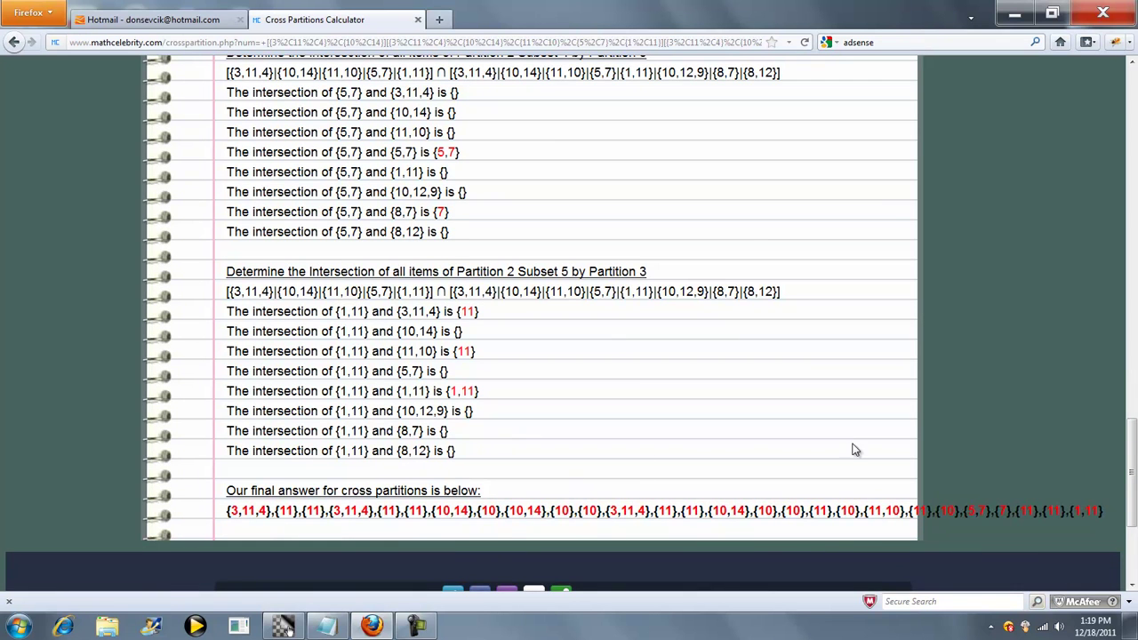
{"action": "left_click_drag", "start_coordinate": [1133, 502], "coordinate": [1133, 138]}
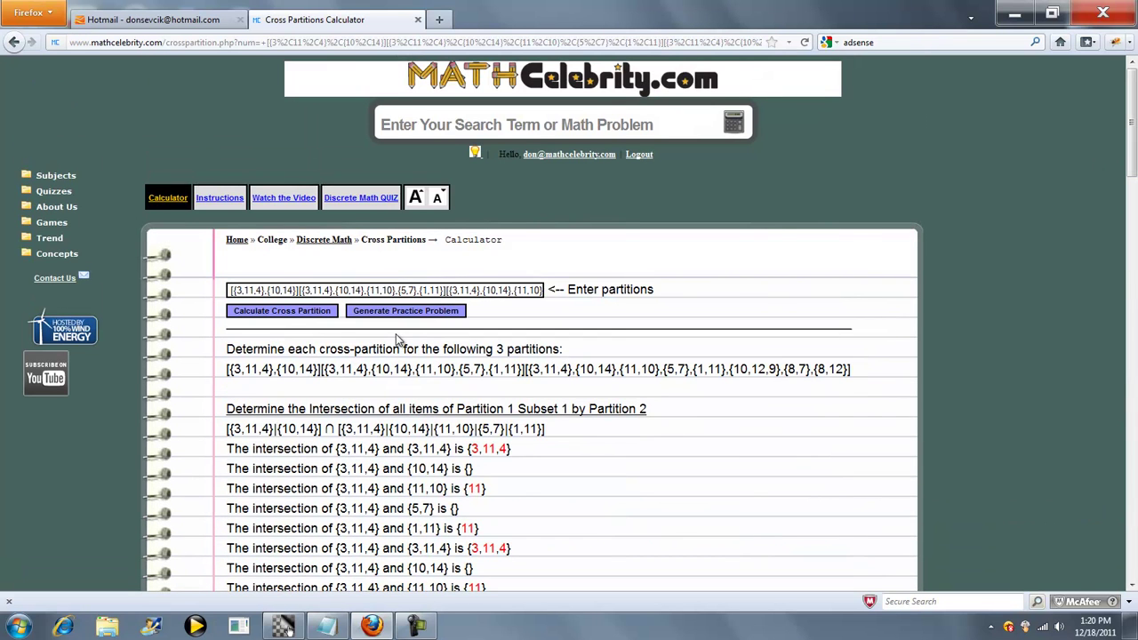